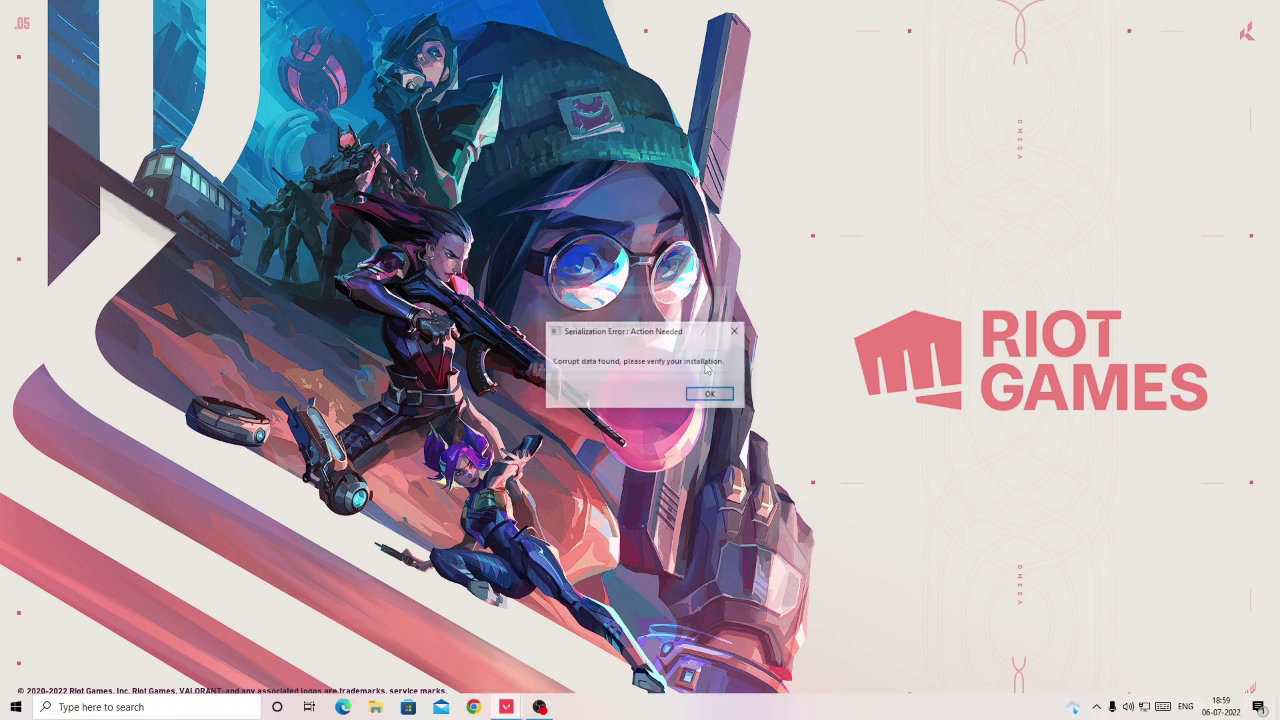
Dismiss the Riot Client's 'Serialization Error: Action Needed' corrupt-data dialog.
left_click(714, 395)
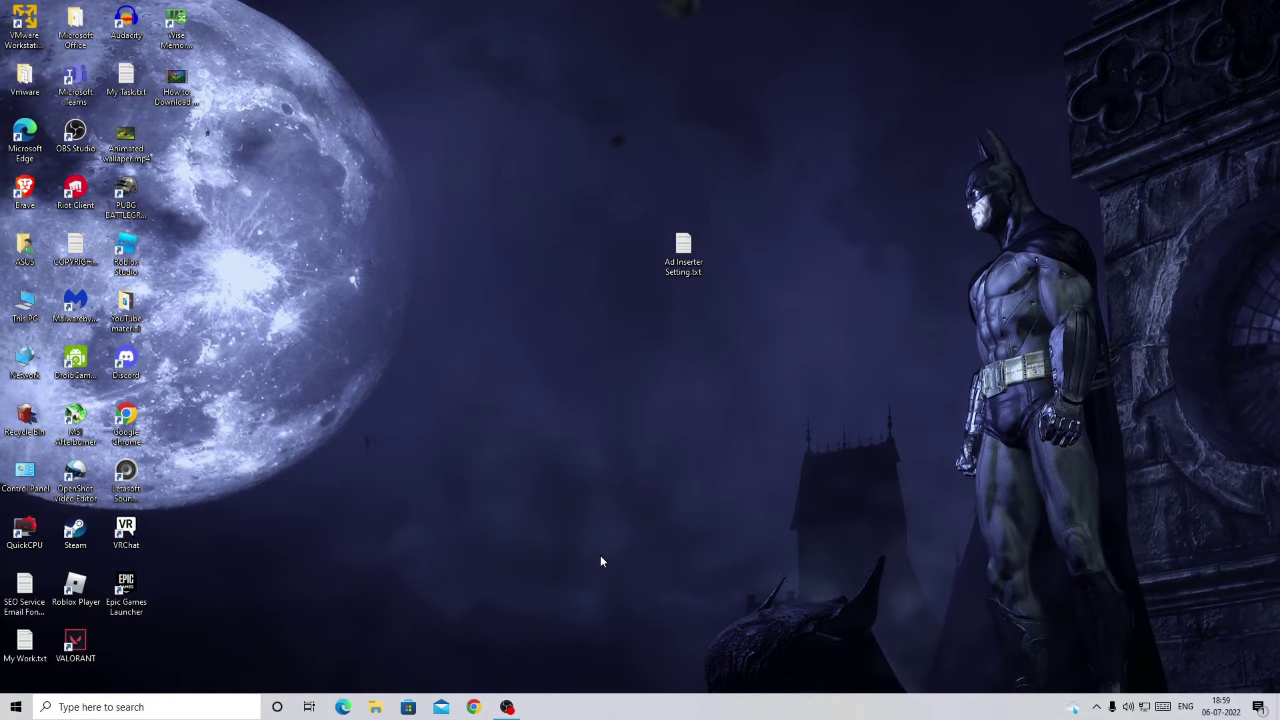
Refresh the desktop, drag the VALORANT shortcut to the centre, and open its Properties.
right_click(460, 325)
left_click(523, 386)
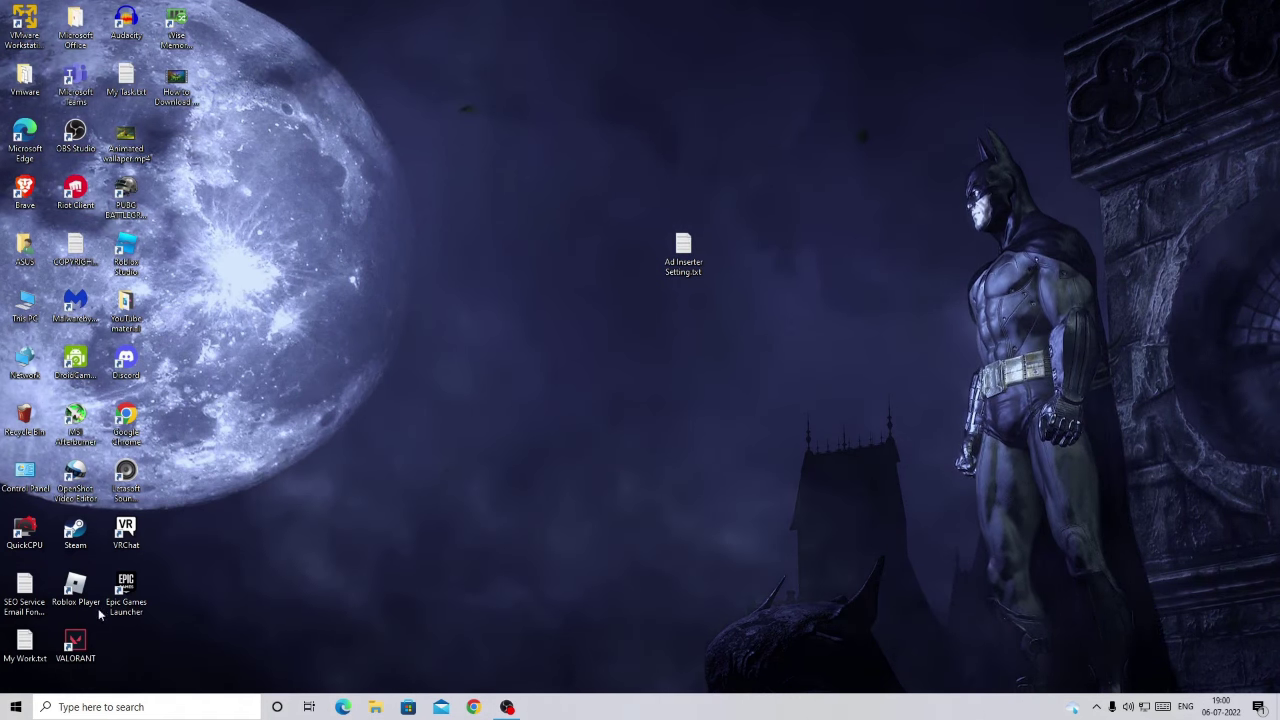
left_click_drag(75, 642, 625, 392)
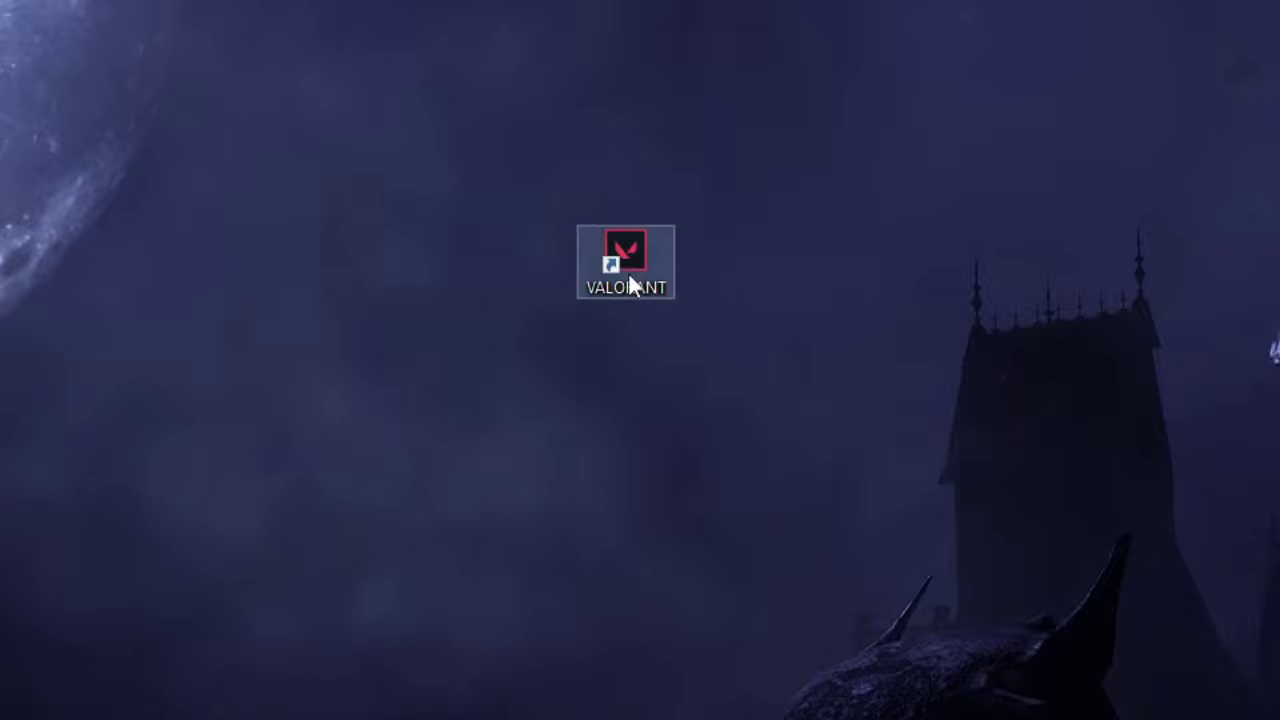
left_click(624, 283)
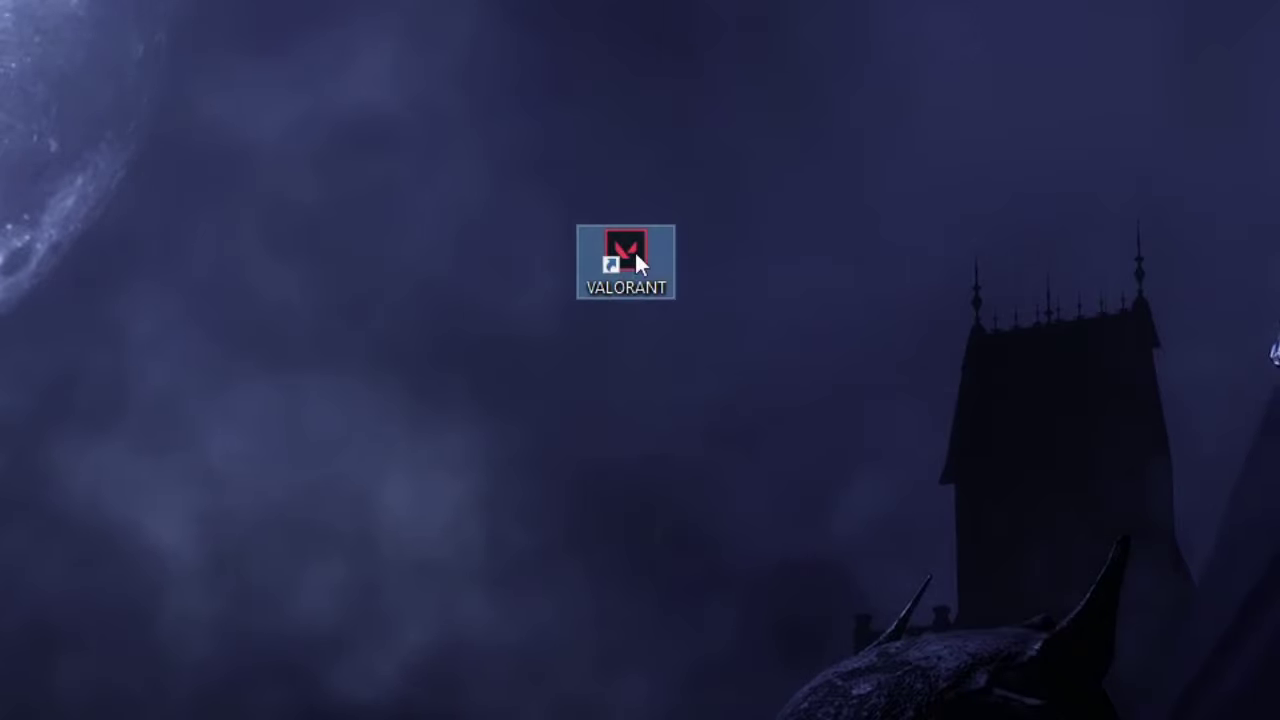
right_click(634, 250)
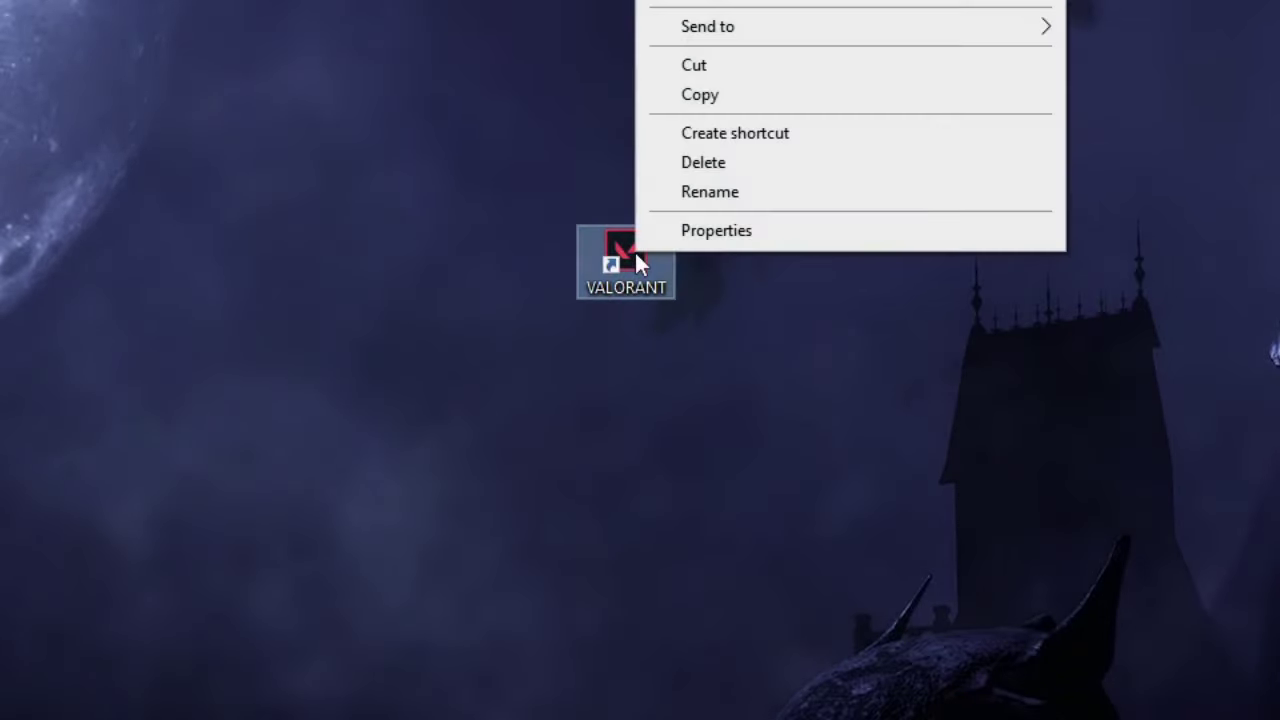
left_click(761, 238)
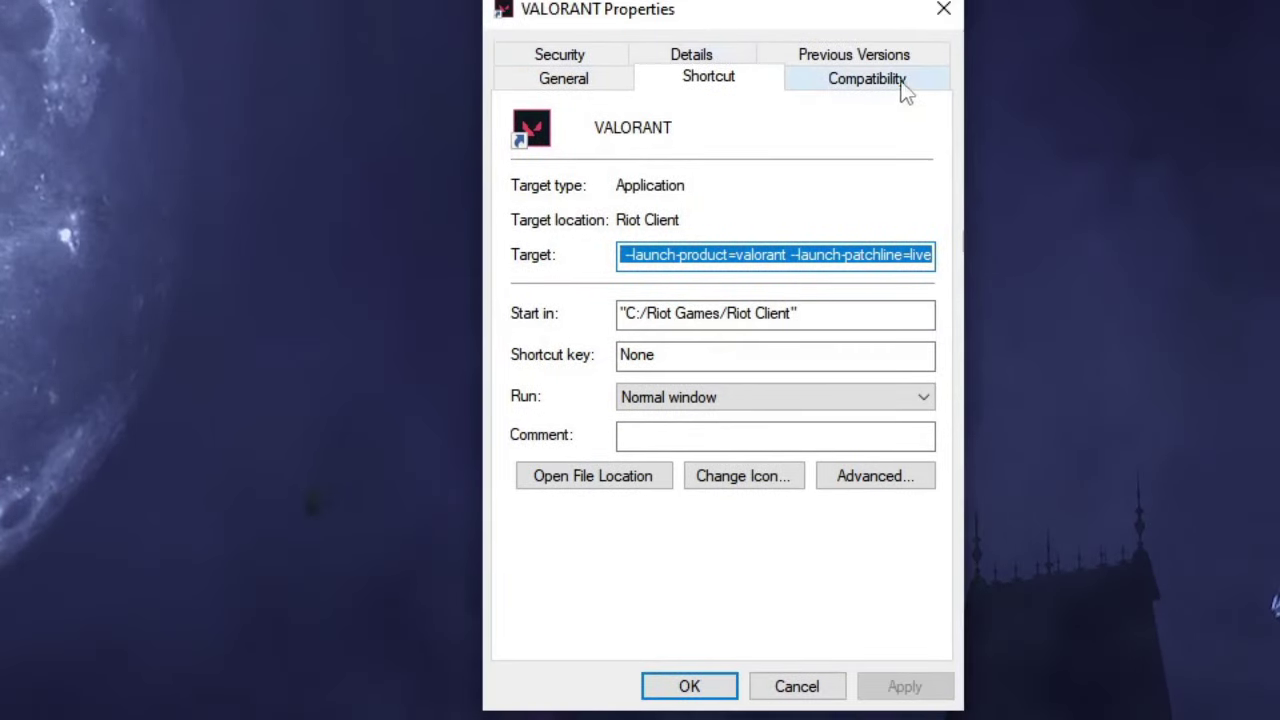
Set VALORANT's compatibility to disable fullscreen optimizations and run as administrator, and apply.
left_click(864, 88)
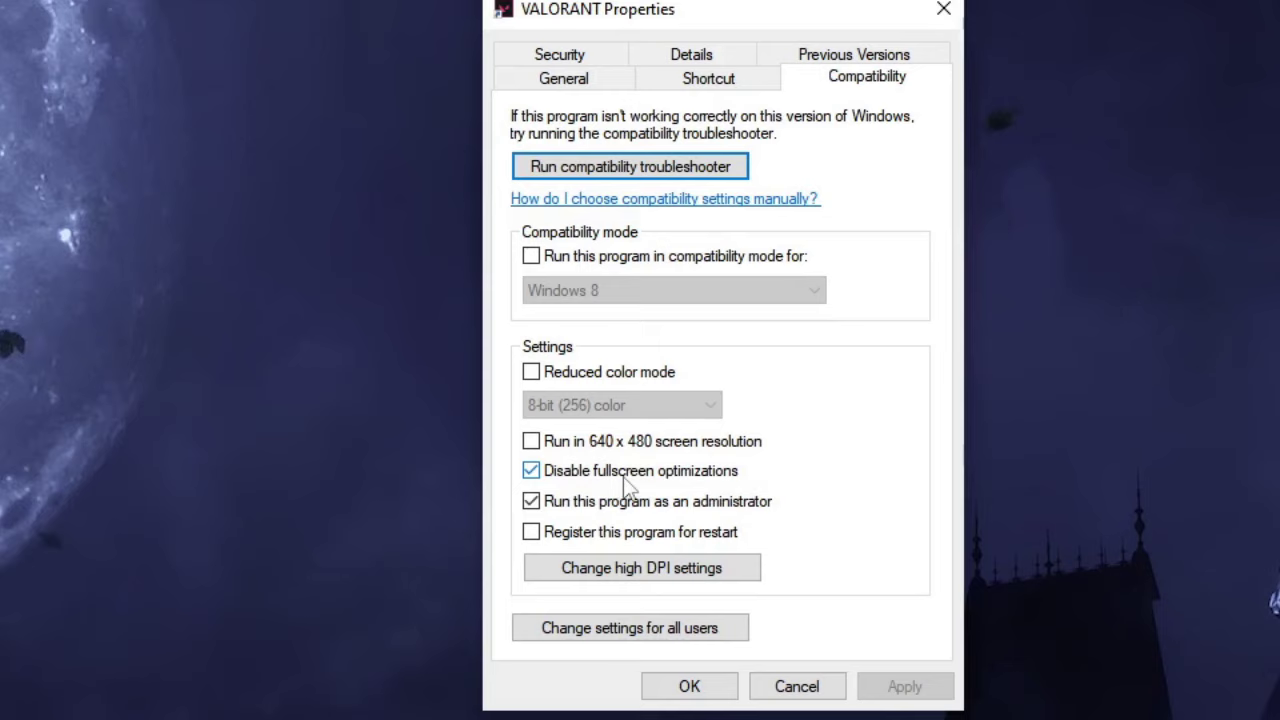
left_click(533, 476)
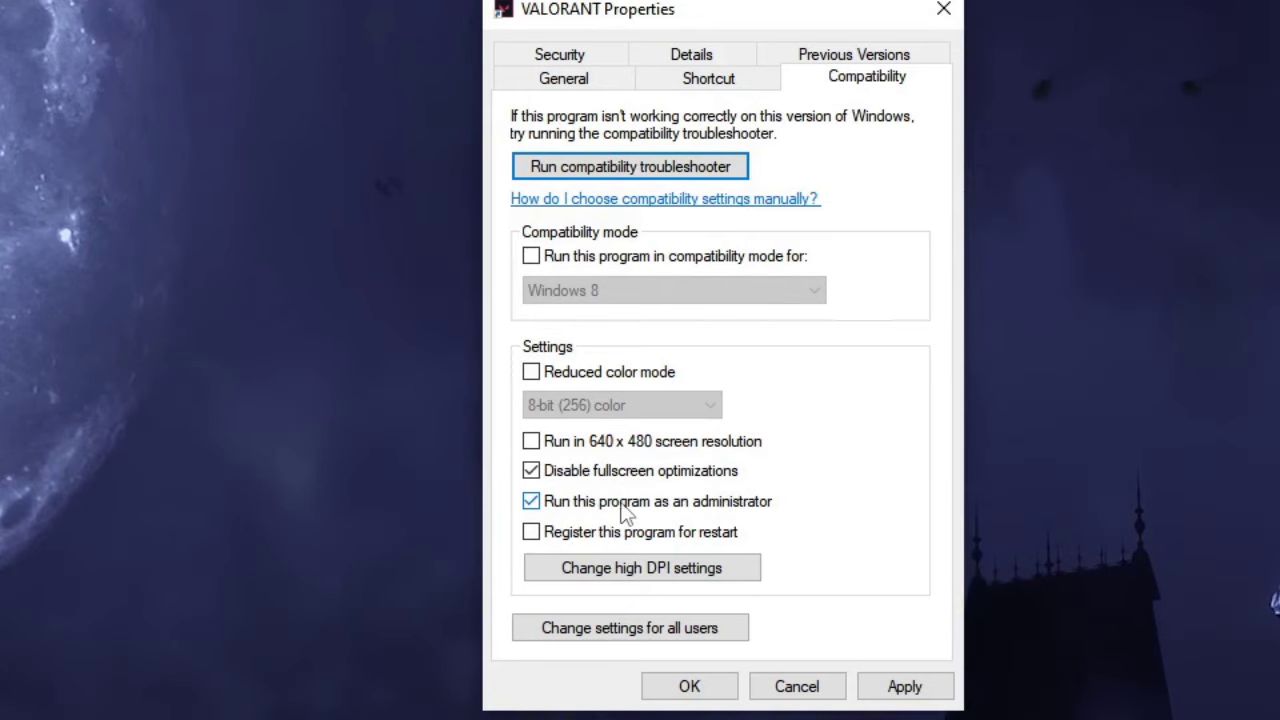
left_click(922, 686)
left_click(706, 686)
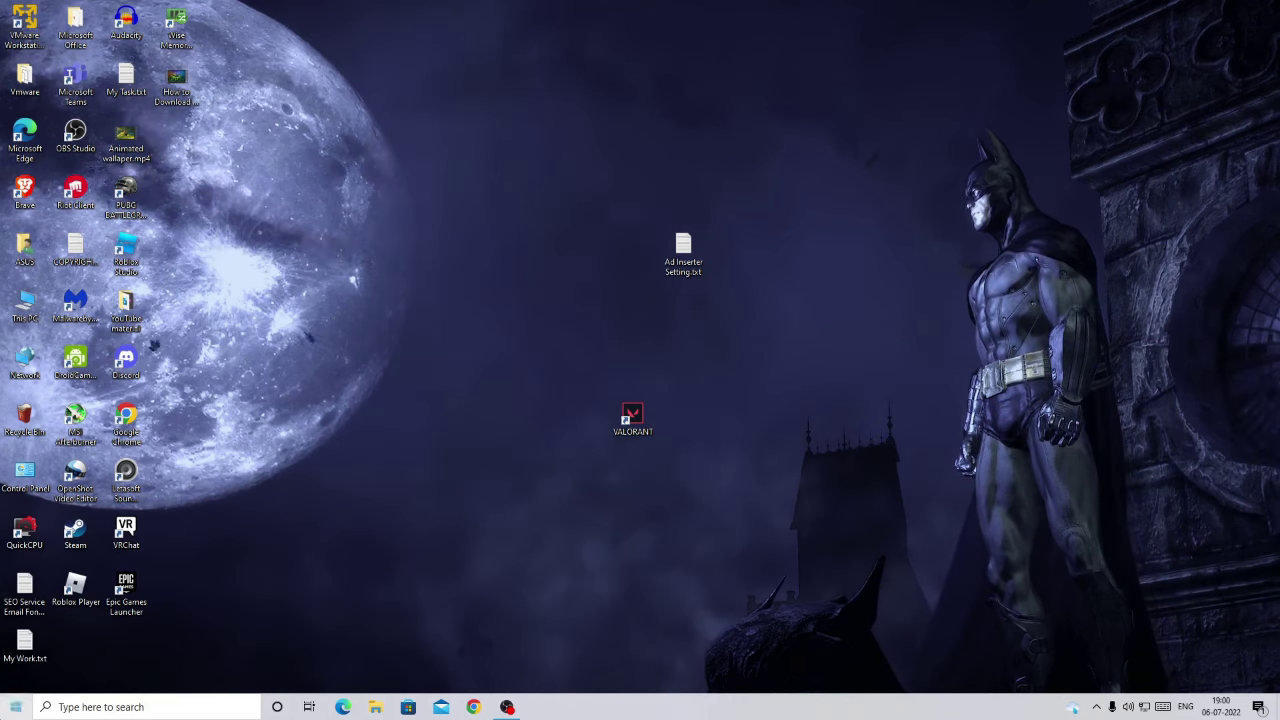
Search 'temp' to reach the Delete temporary files settings.
left_click(115, 707)
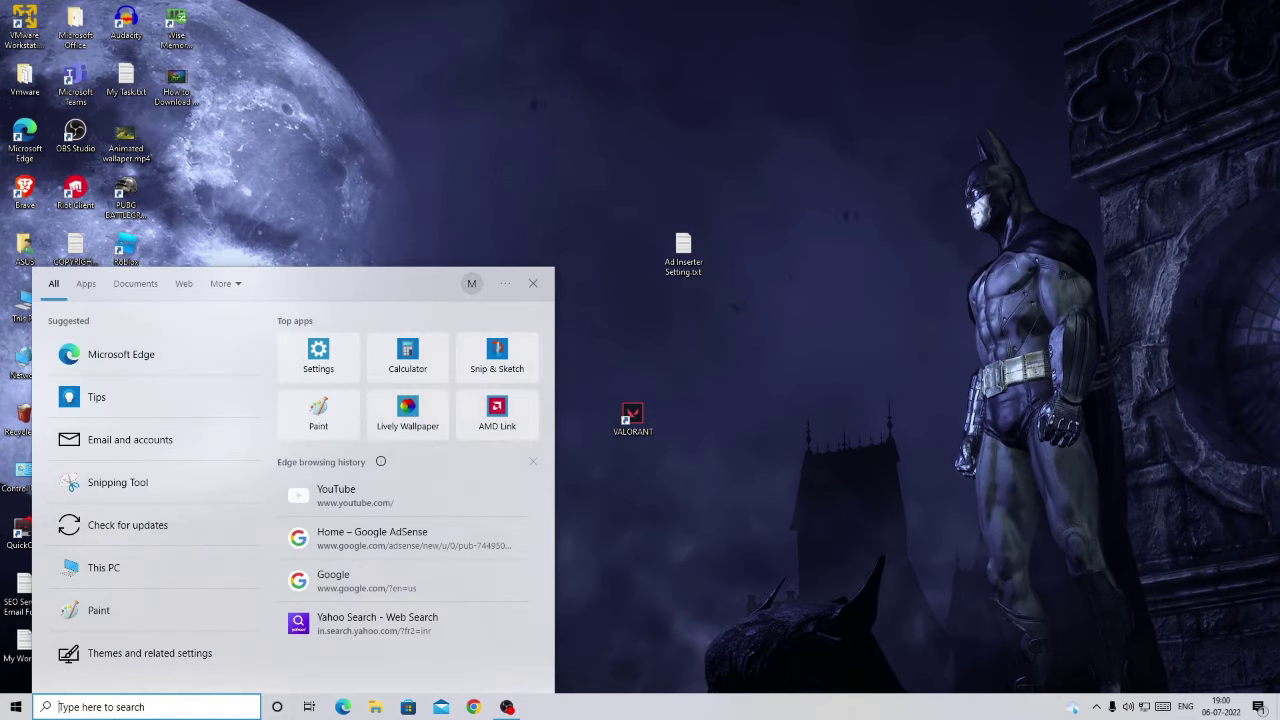
type("temp")
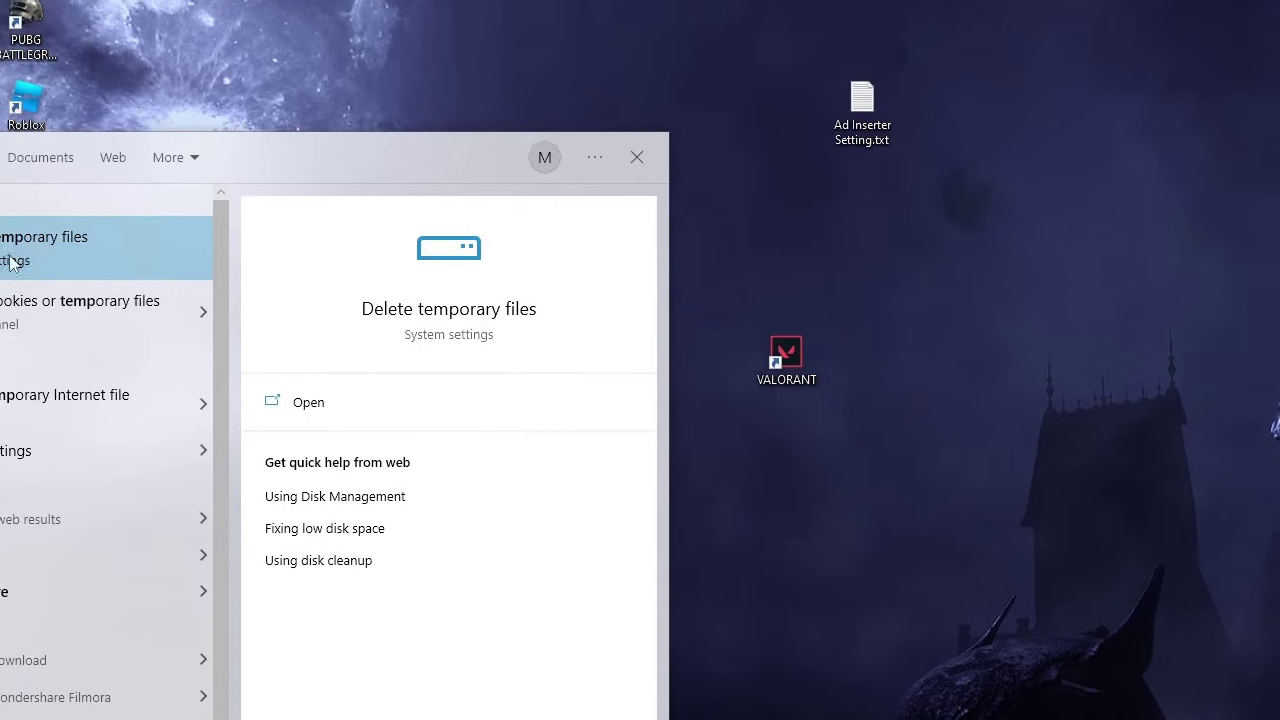
left_click(5, 289)
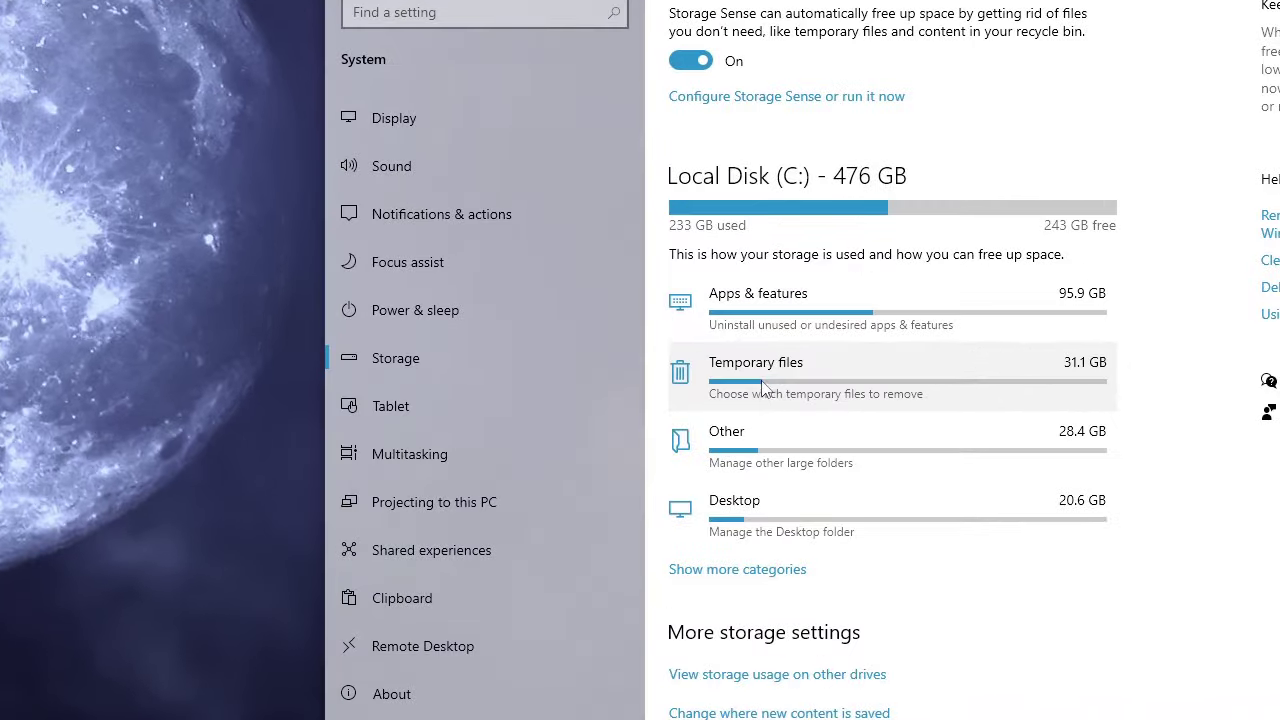
Review the Temporary files list on the Storage page and remove the checked files.
left_click(805, 388)
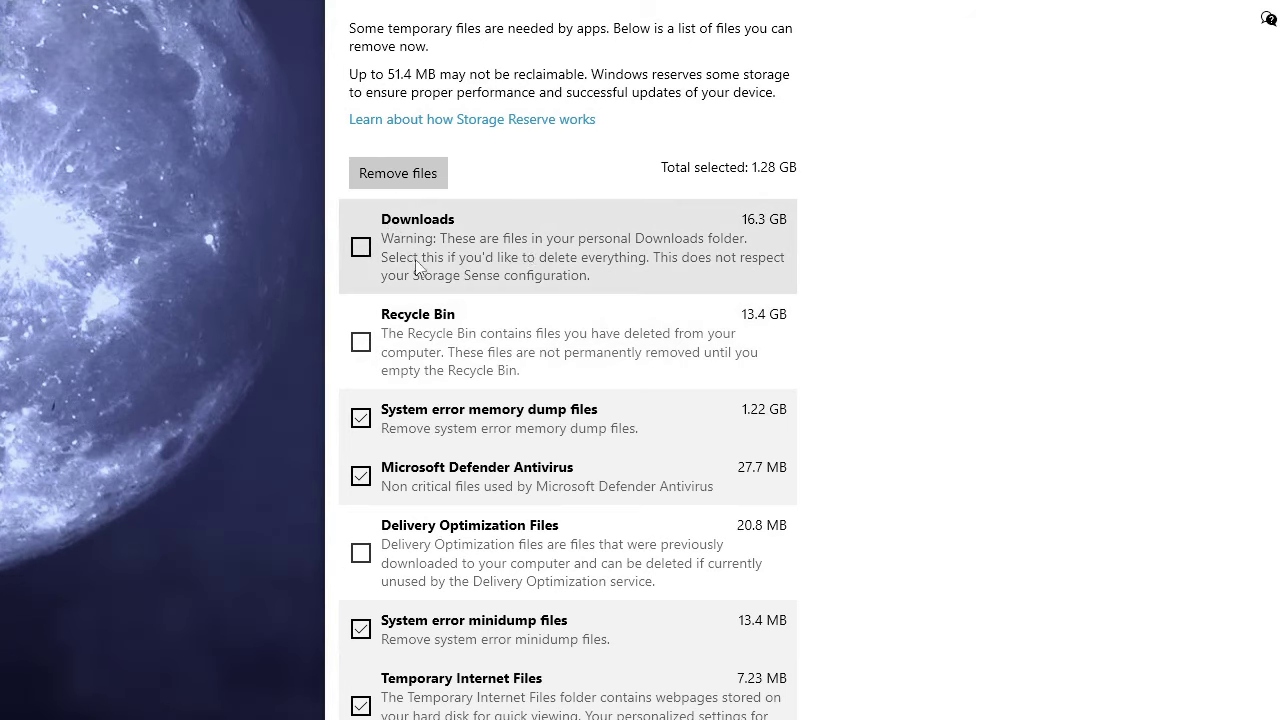
scroll(569, 264, "down", 3)
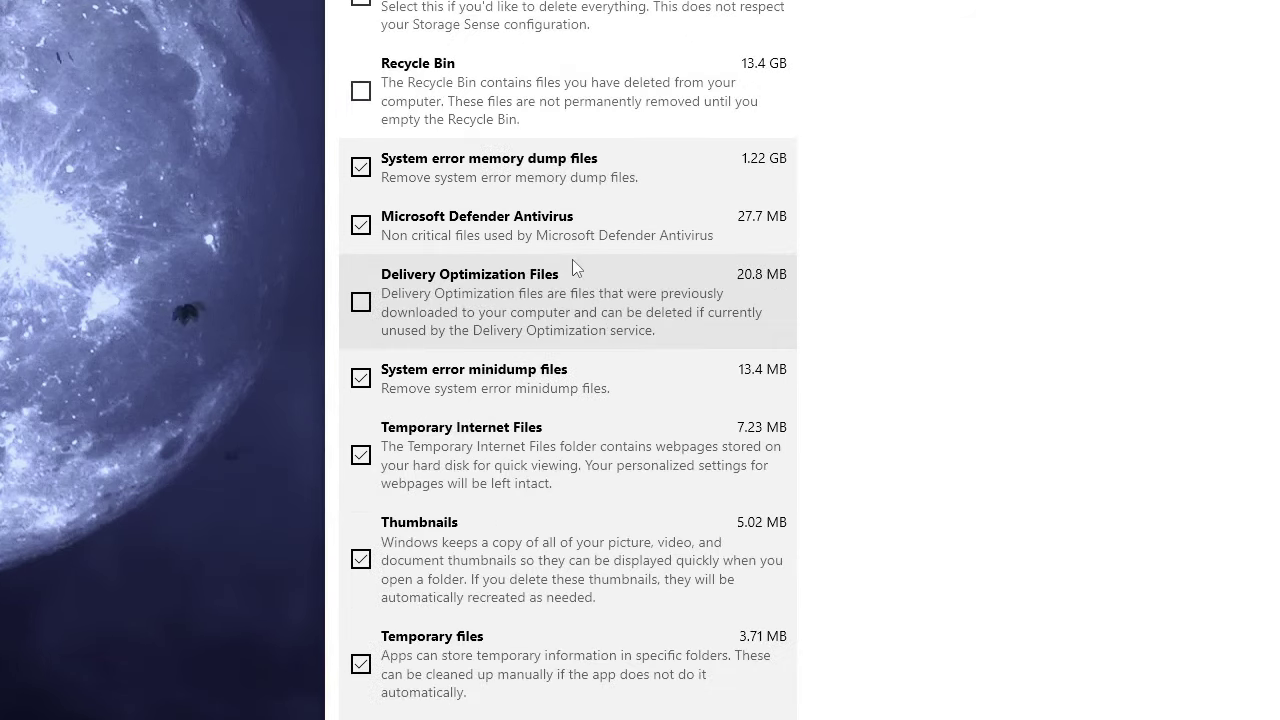
scroll(571, 220, "down", 4)
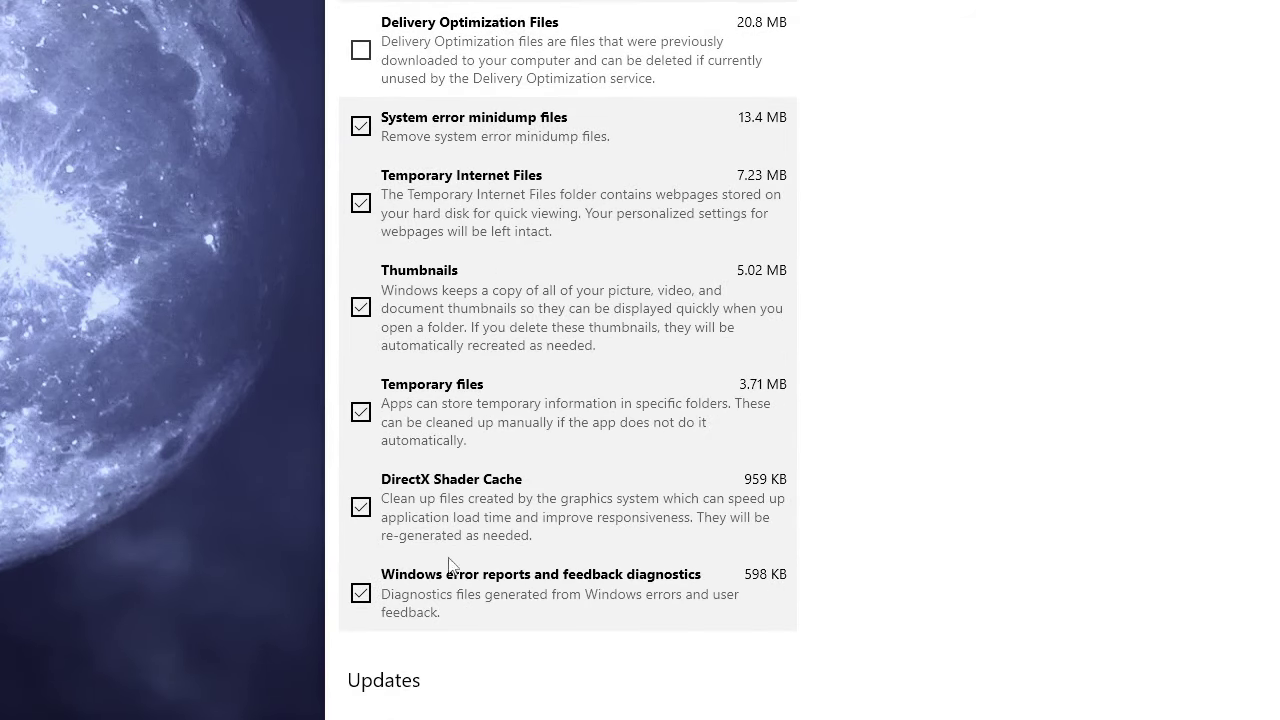
scroll(460, 510, "up", 5)
scroll(425, 515, "up", 2)
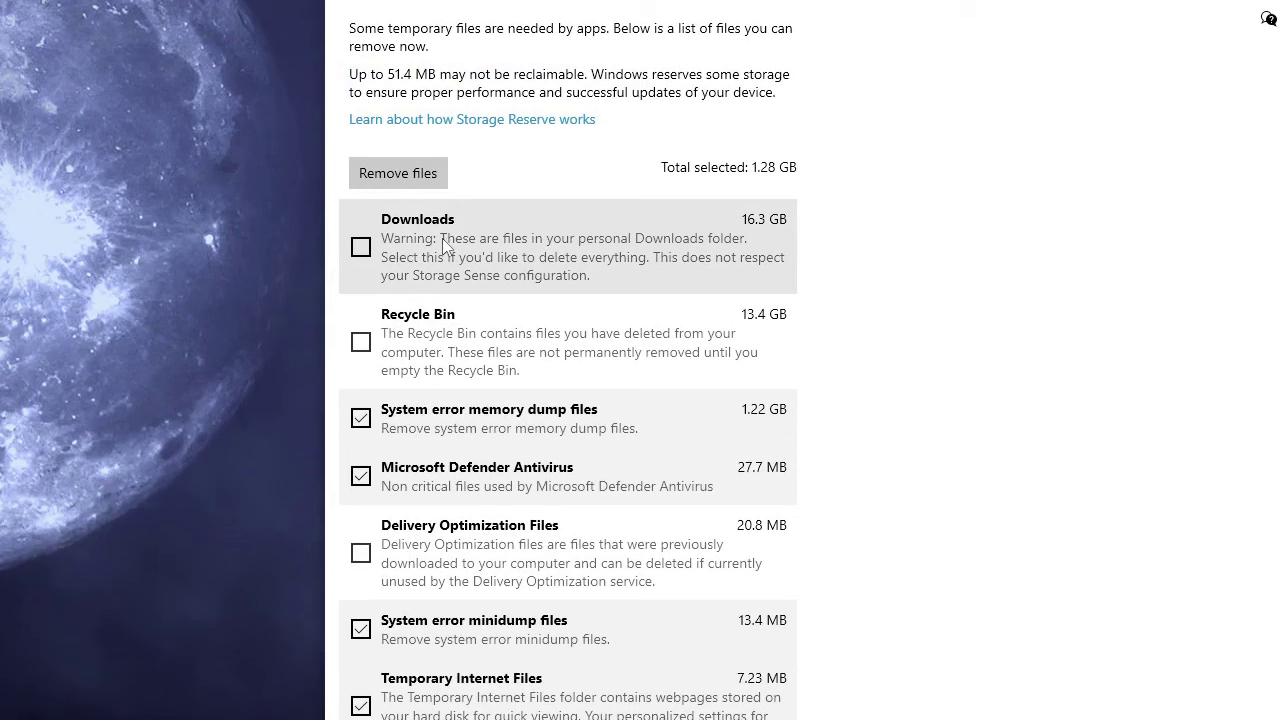
left_click(414, 174)
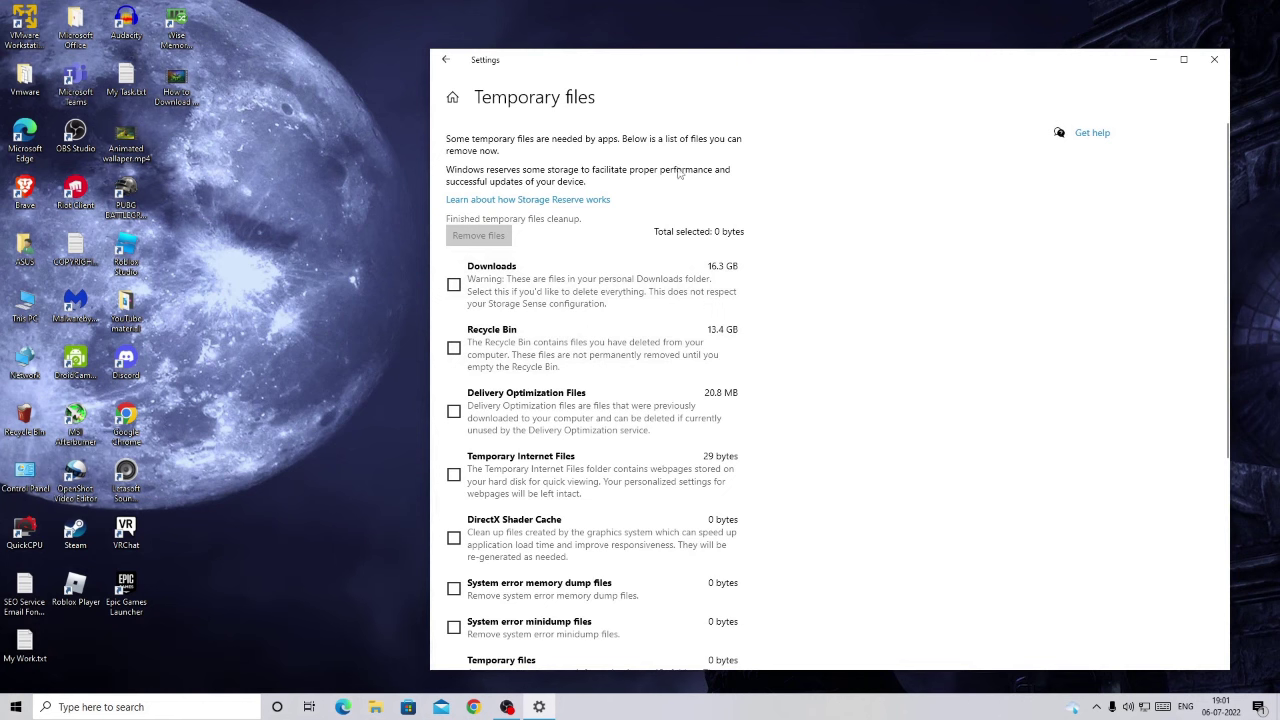
Close the Settings window and refresh the desktop before relaunching VALORANT.
key("alt+F4")
right_click(502, 223)
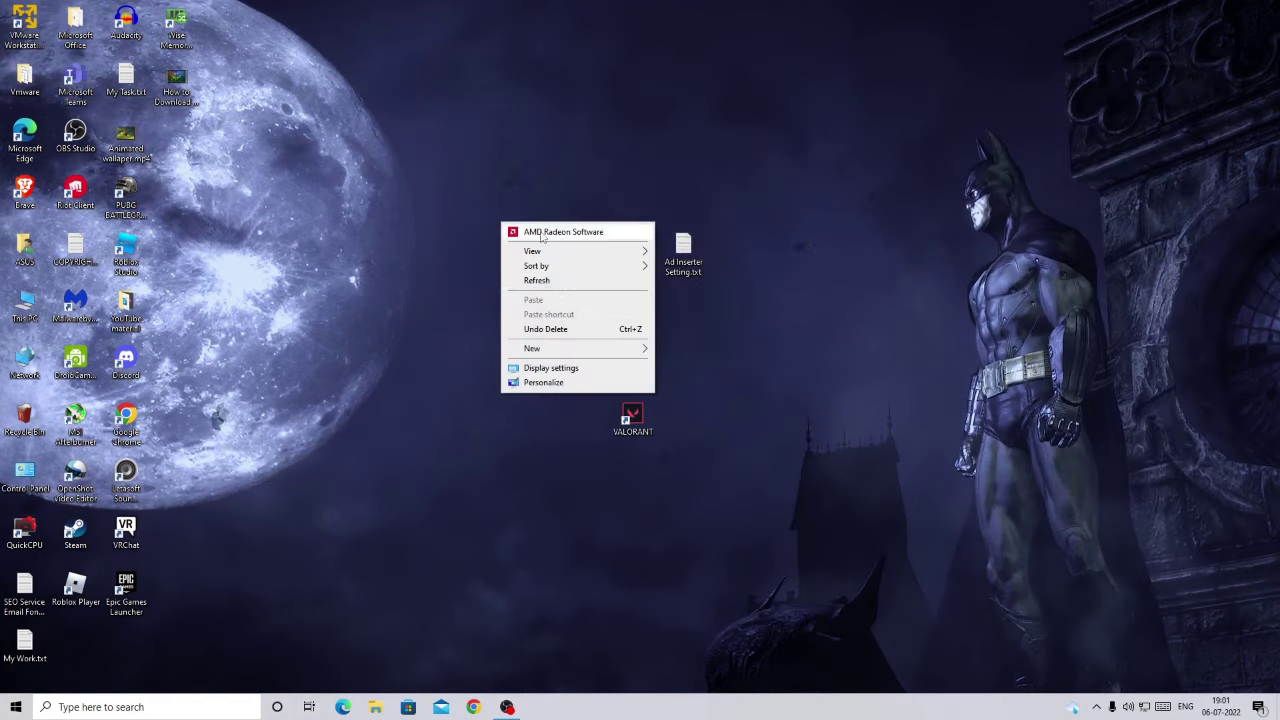
left_click(552, 280)
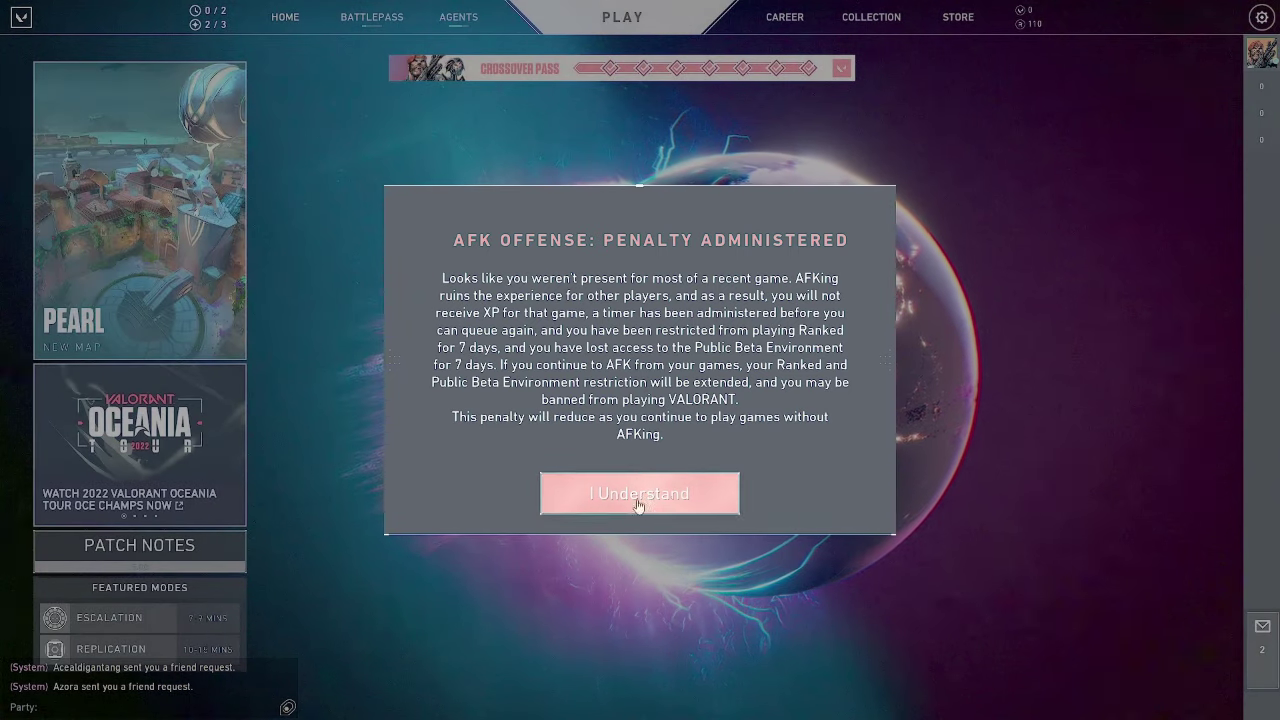
Acknowledge the AFK penalty notice and start an Unrated match from the Play screen.
left_click(638, 503)
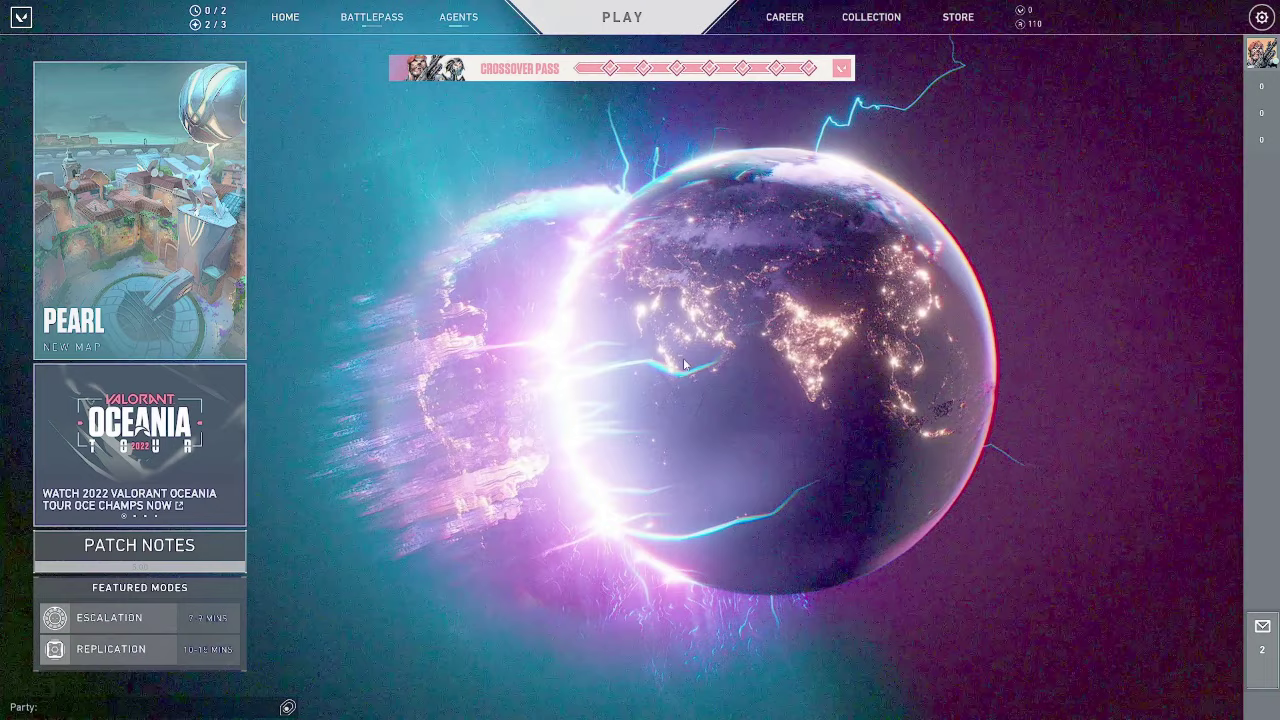
left_click(628, 18)
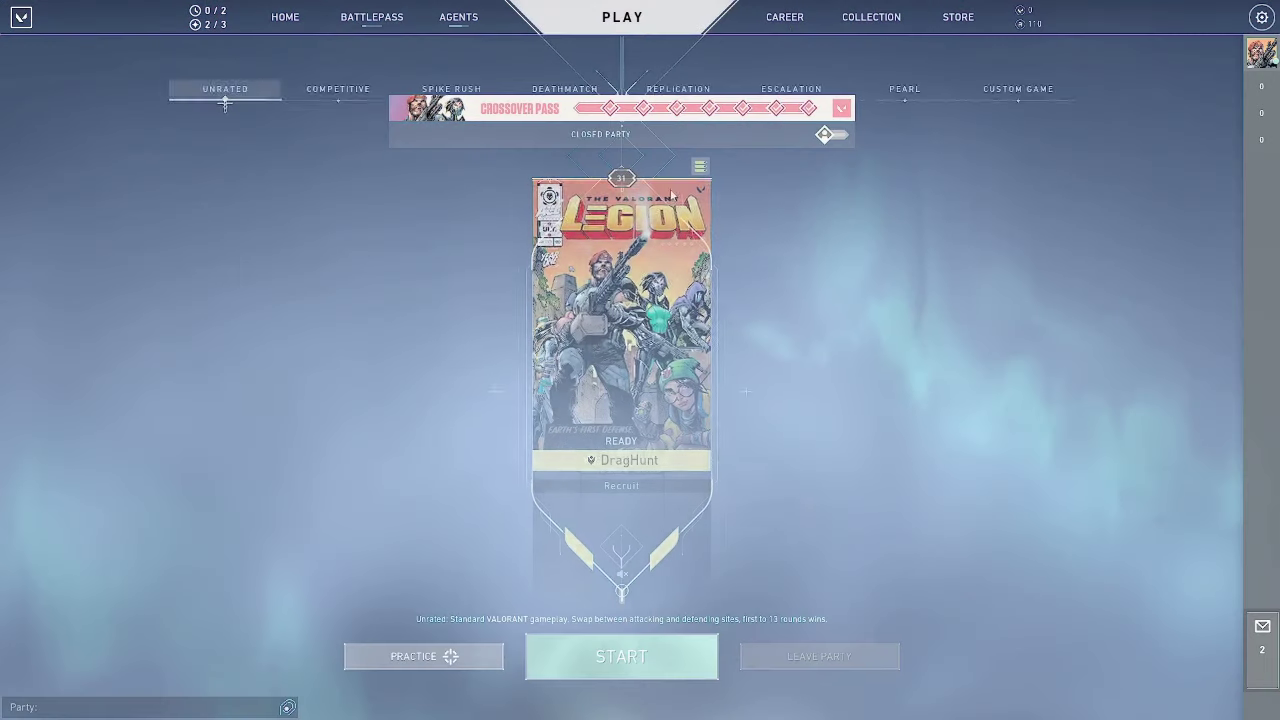
left_click(661, 662)
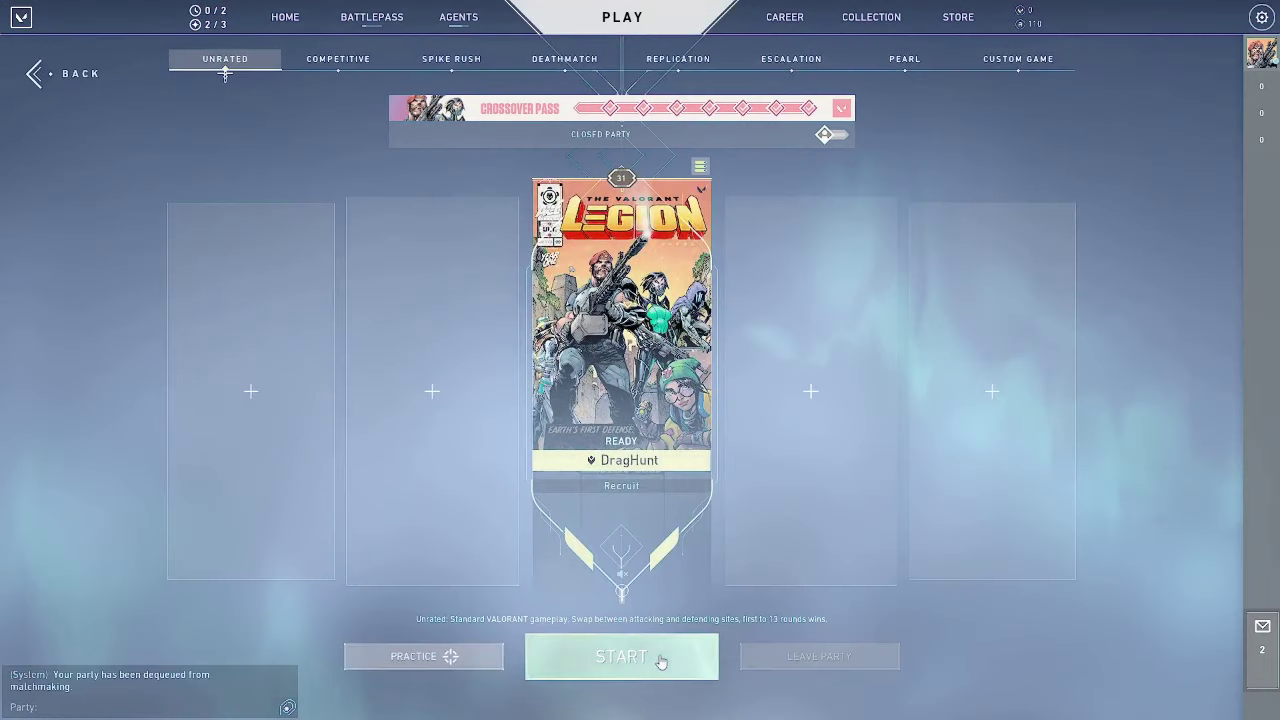